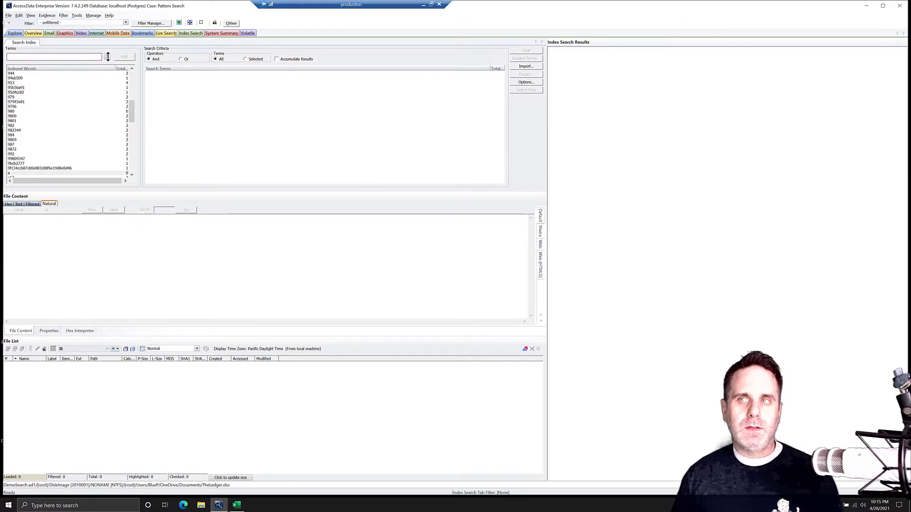
# Step: Open the predefined index search expressions for editing and view the money and credit card patterns
pyautogui.click(107, 56)
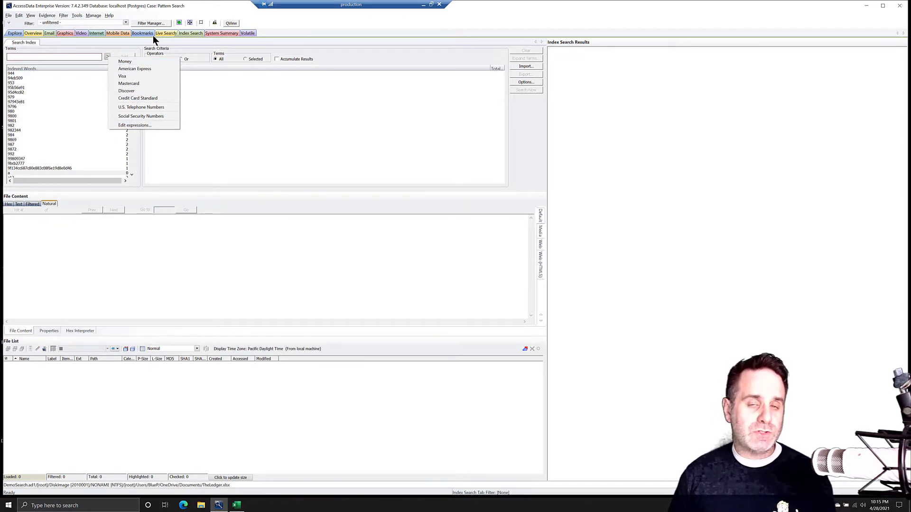
pyautogui.click(131, 125)
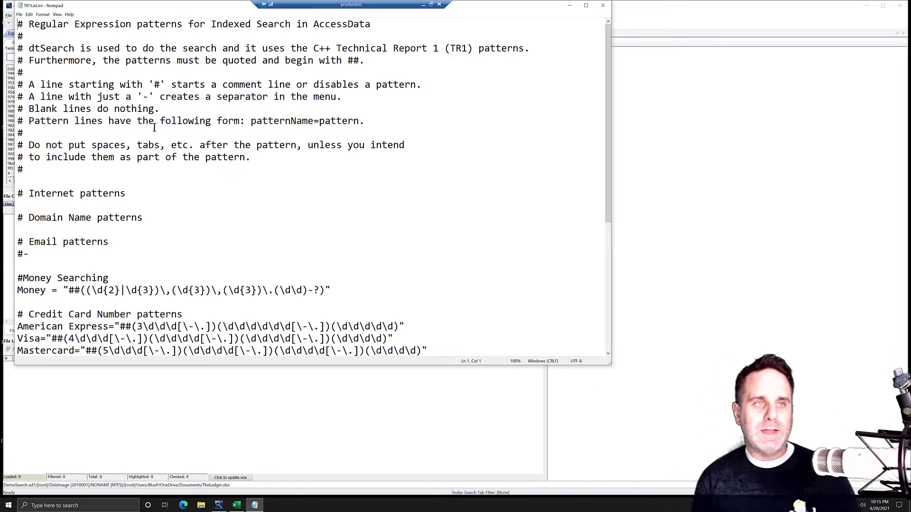
pyautogui.scroll(-2, 353, 210)
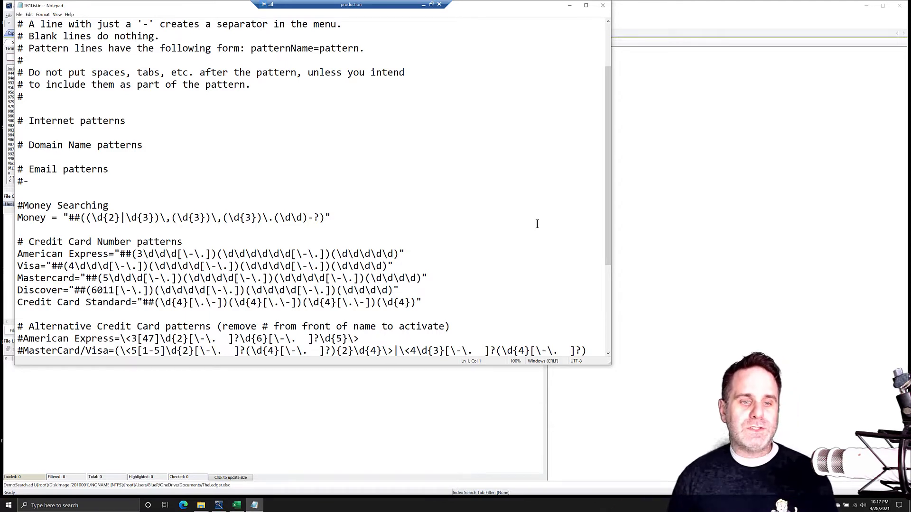
# Step: Check where TR1List.ini is stored in the AccessData Forensic Tools 7.4 bin folder using File Explorer, and close the folder window
pyautogui.click(201, 505)
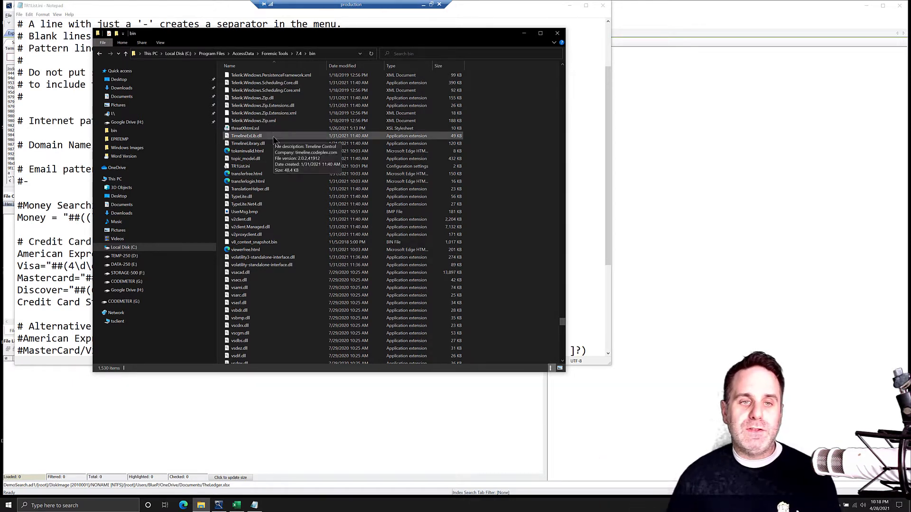
pyautogui.click(246, 166)
pyautogui.click(283, 168)
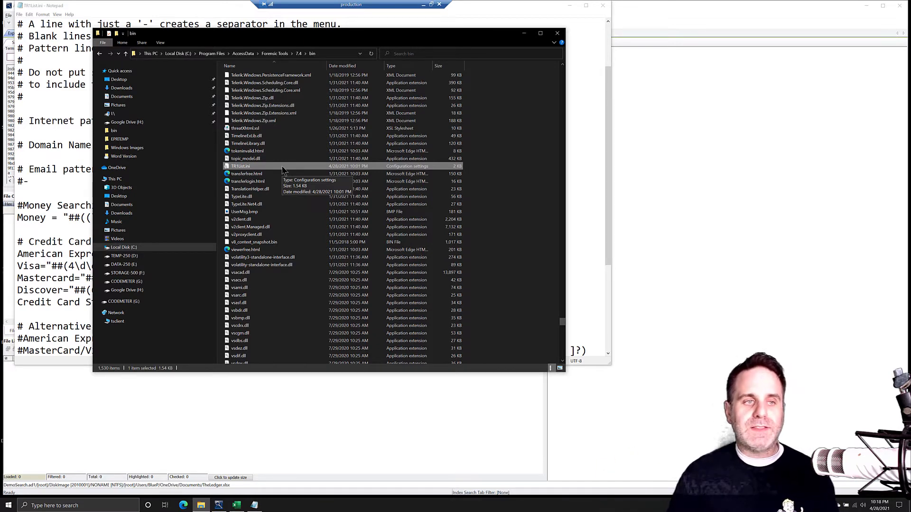
pyautogui.click(556, 33)
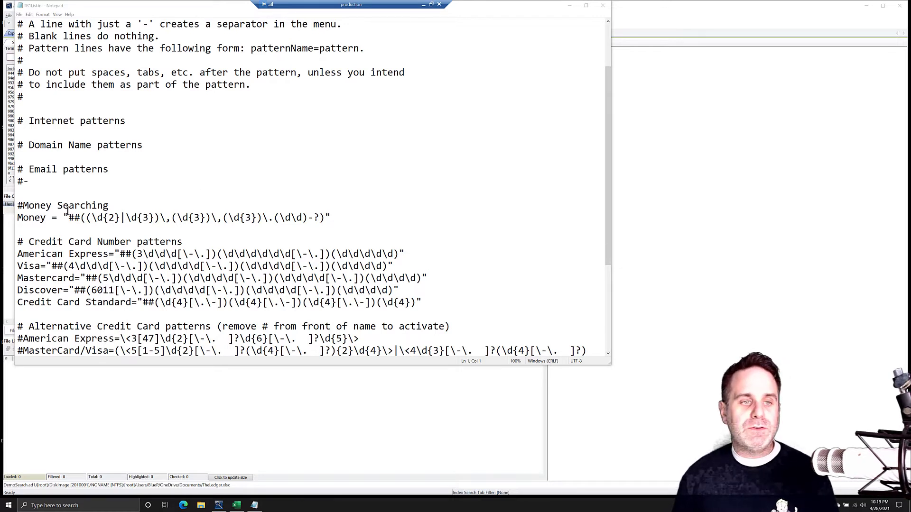
# Step: Examine the Money entry in TR1List.ini, including its comment line, name, equals sign, opening quote and ## prefix, and close the file
pyautogui.moveTo(68, 218); pyautogui.dragTo(349, 215)
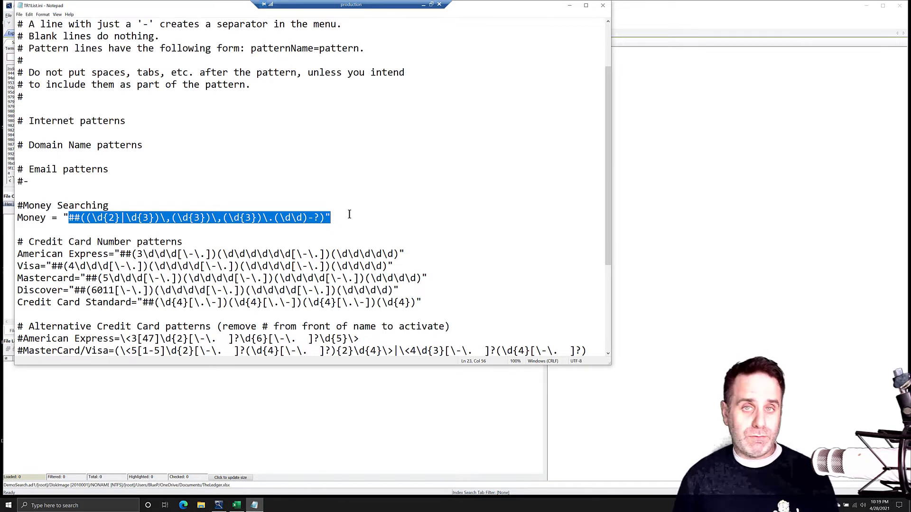
pyautogui.click(161, 208)
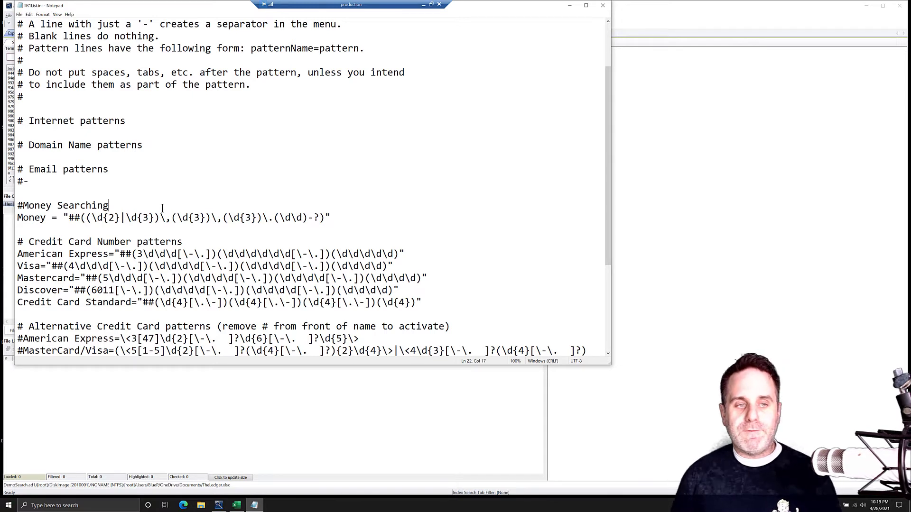
pyautogui.hotkey('ctrl', 'Home')
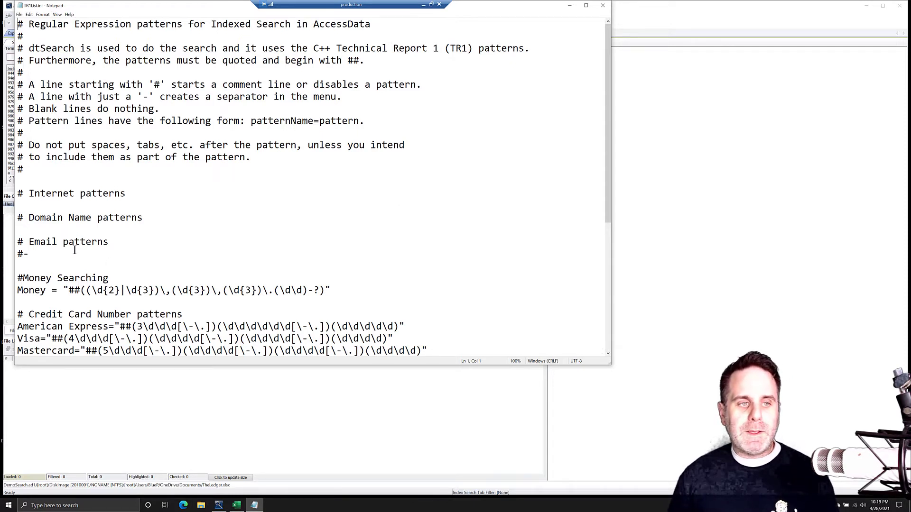
pyautogui.moveTo(109, 278); pyautogui.dragTo(17, 277)
pyautogui.press('End')
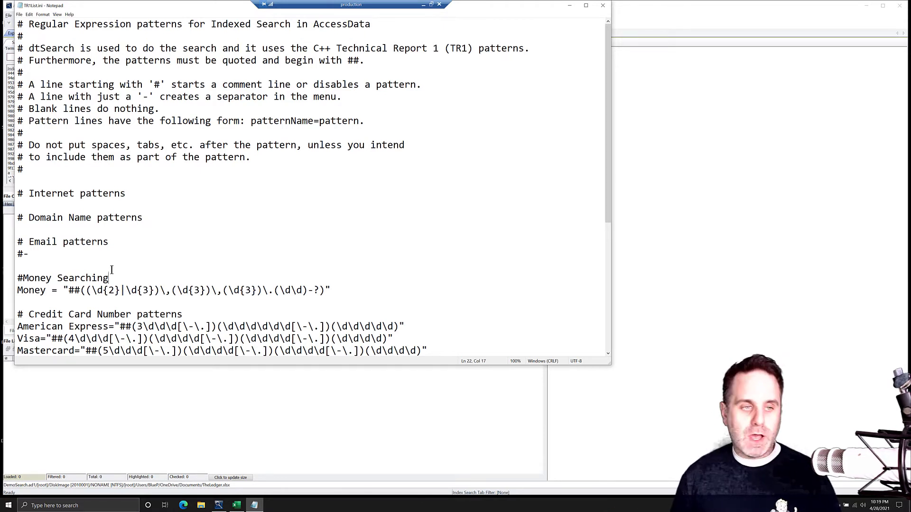
pyautogui.click(19, 290)
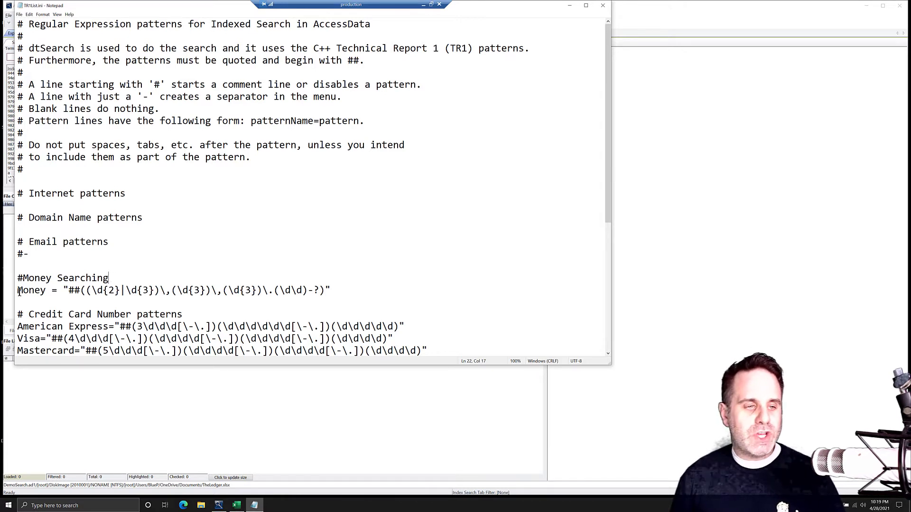
pyautogui.moveTo(19, 290); pyautogui.dragTo(46, 290)
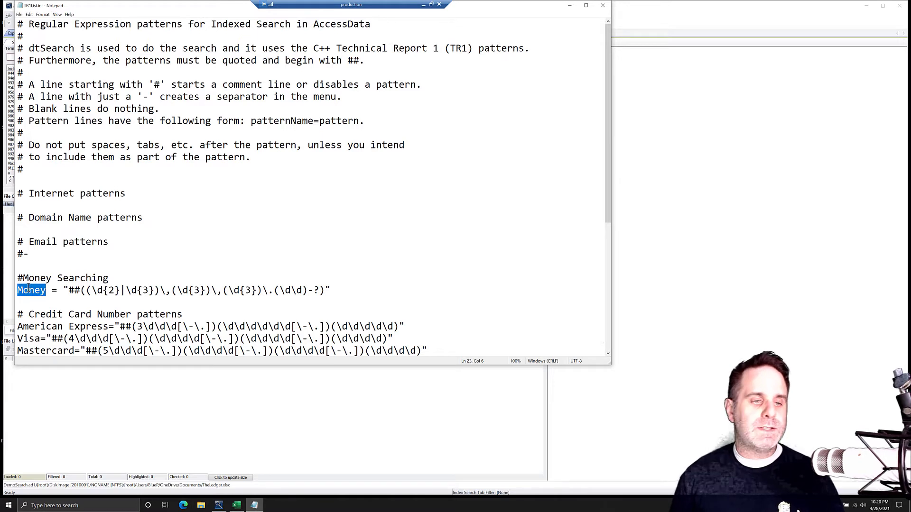
pyautogui.moveTo(51, 290); pyautogui.dragTo(58, 290)
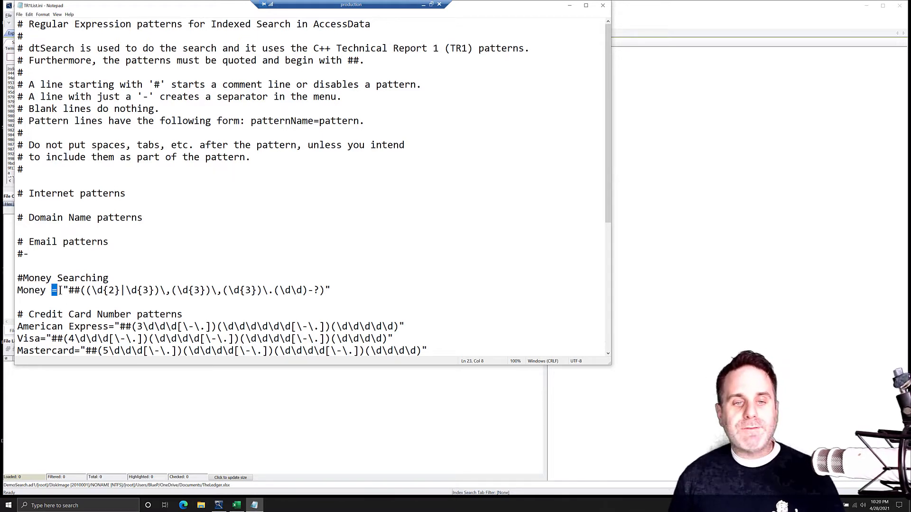
pyautogui.click(212, 291)
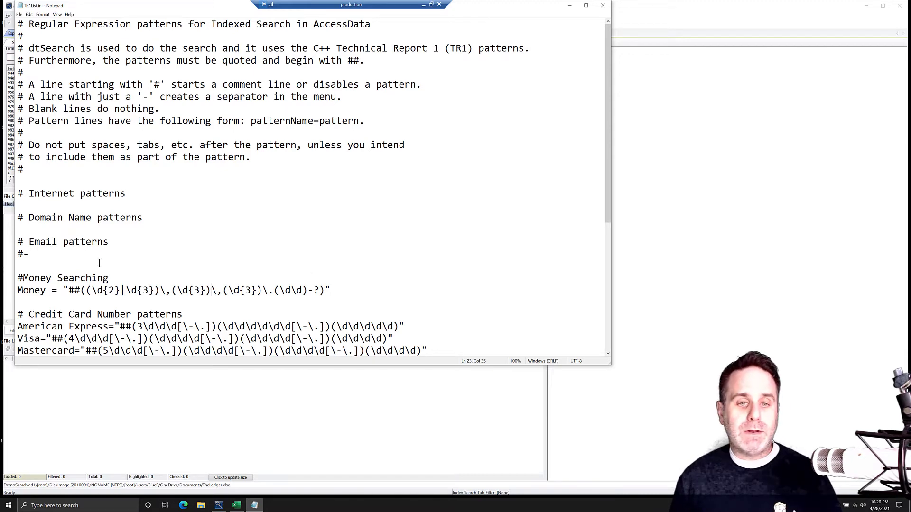
pyautogui.doubleClick(68, 291)
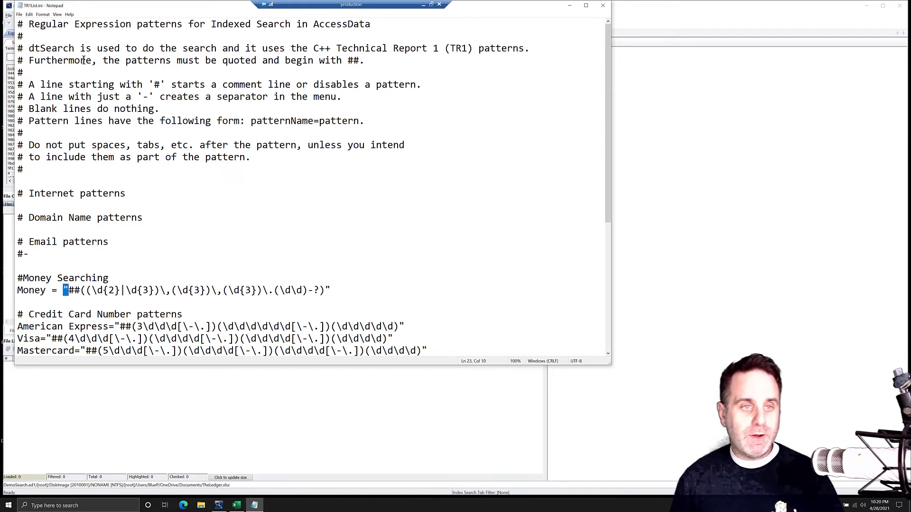
pyautogui.scroll(-3, 94, 327)
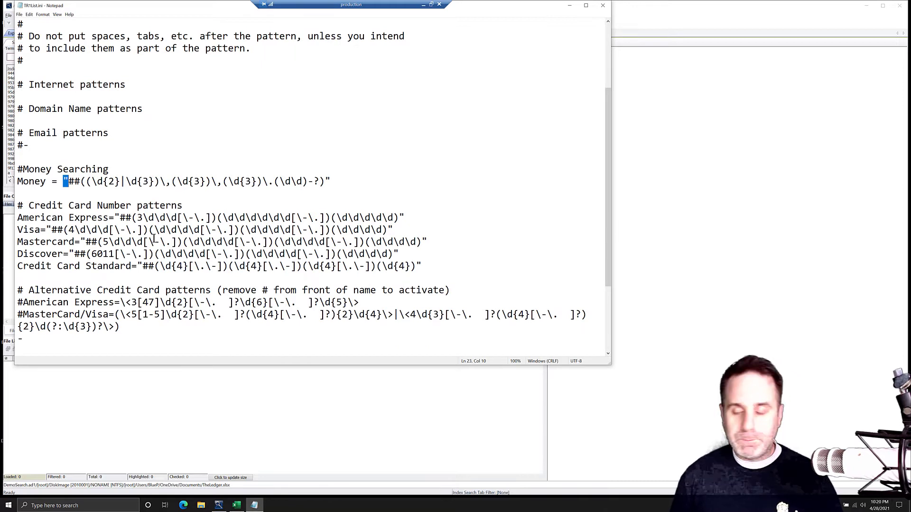
pyautogui.scroll(1, 150, 230)
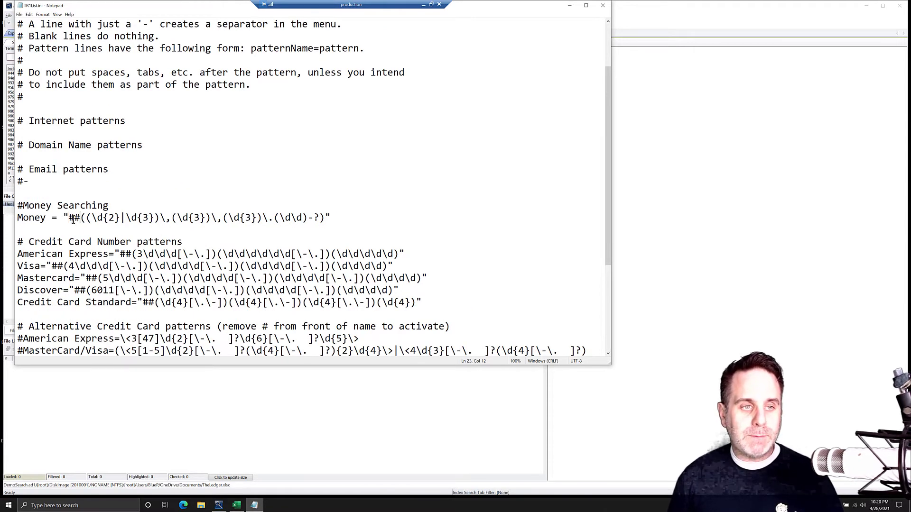
pyautogui.moveTo(69, 218); pyautogui.dragTo(79, 218)
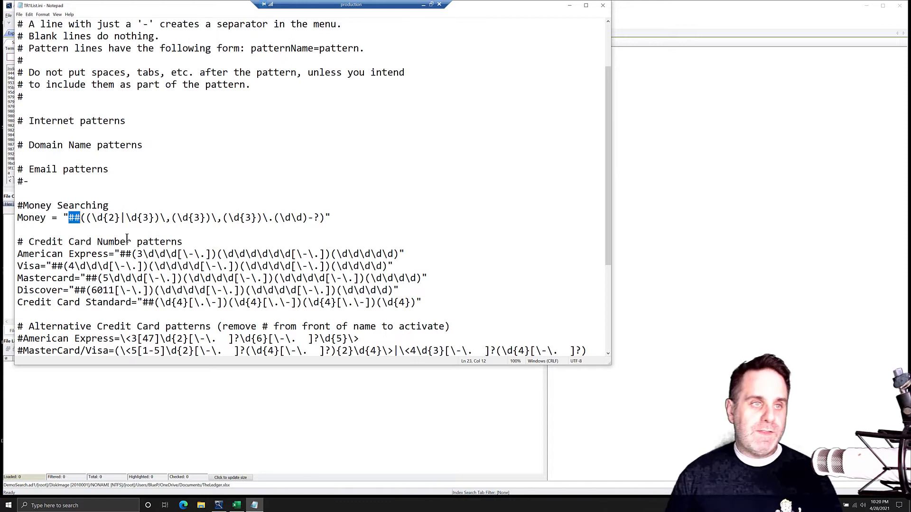
pyautogui.click(602, 5)
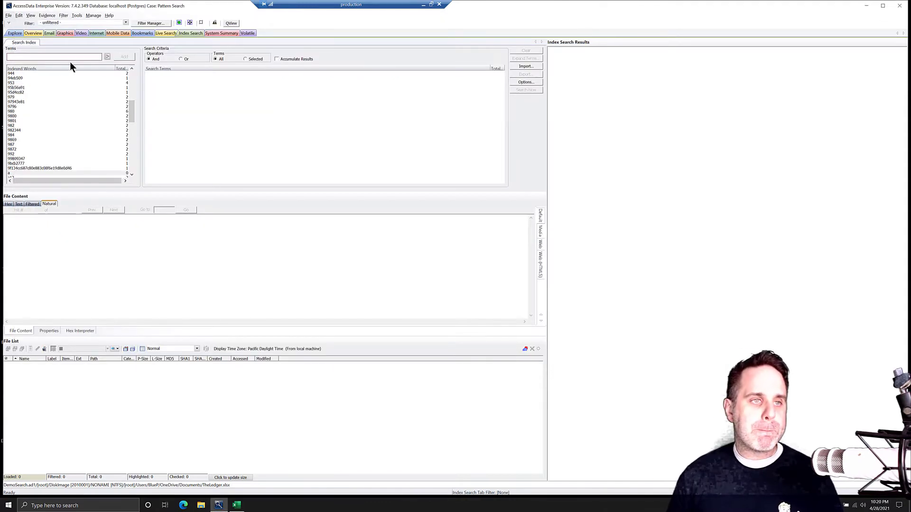
# Step: Add the predefined Money expression to the search terms and run the index search
pyautogui.click(107, 57)
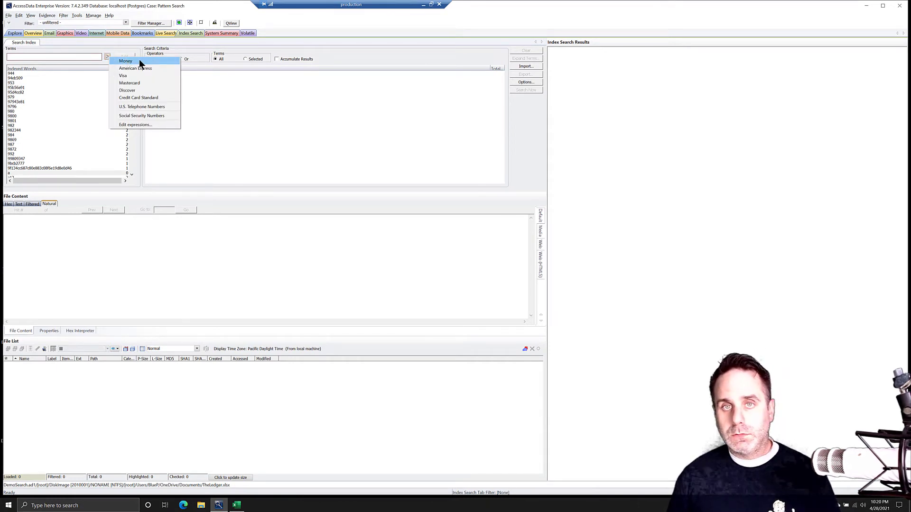
pyautogui.click(126, 61)
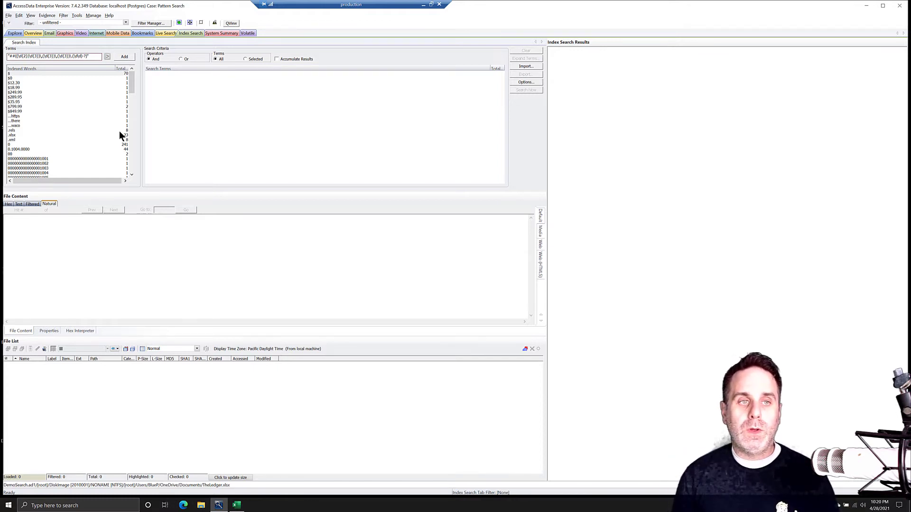
pyautogui.click(123, 56)
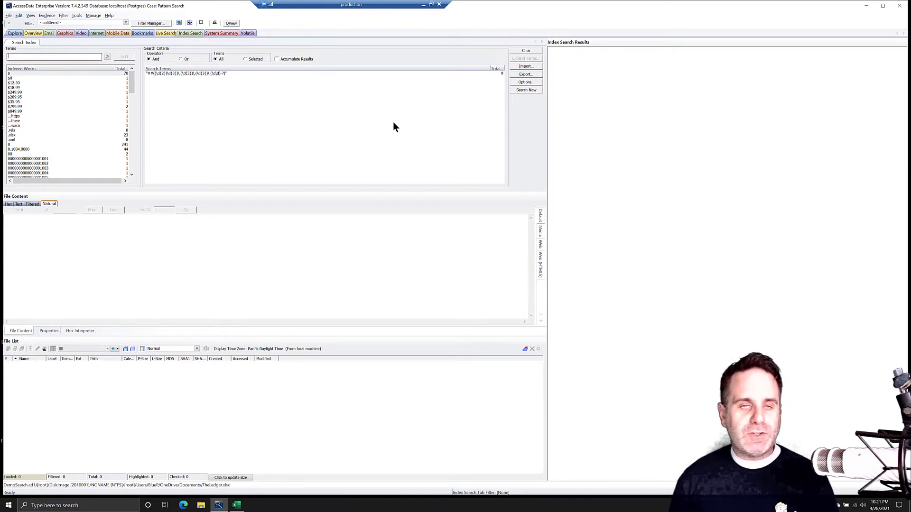
pyautogui.click(523, 89)
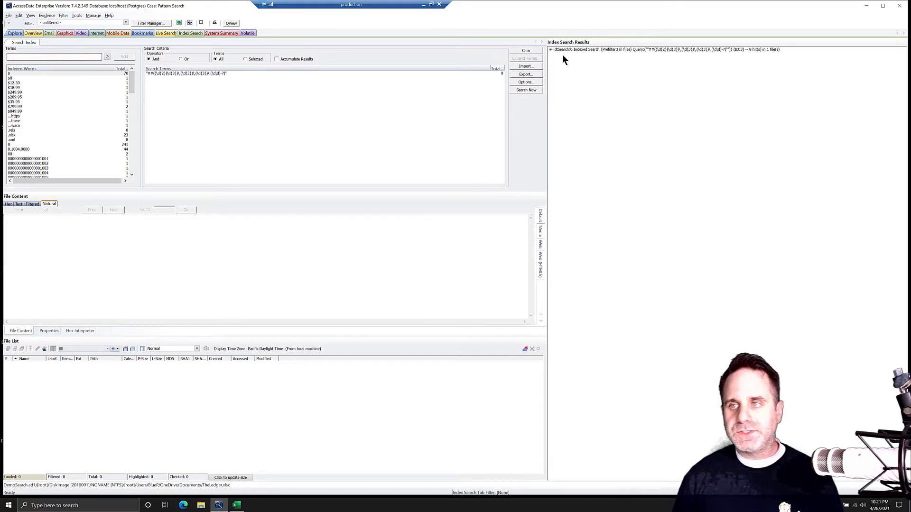
# Step: Expand the index search results down to the individual hits in TheLedger.xlsx under the allocated-space spreadsheets
pyautogui.click(551, 50)
pyautogui.click(557, 55)
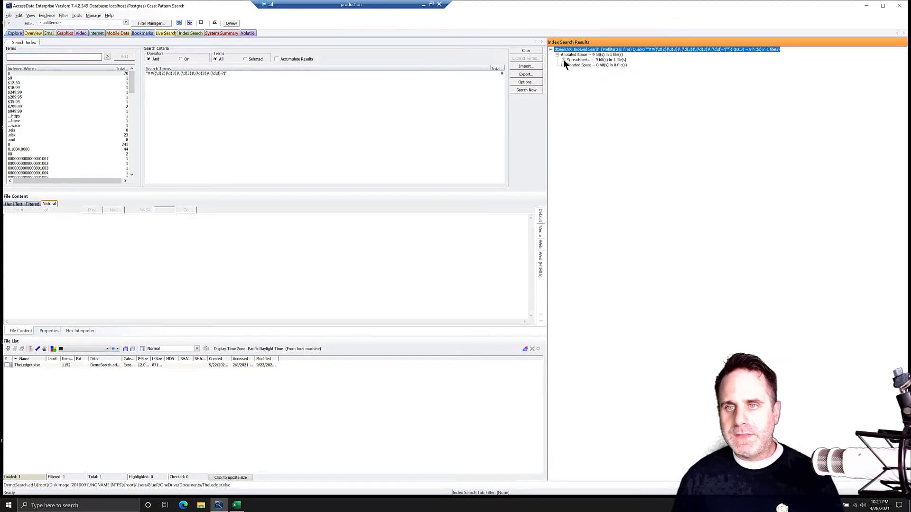
pyautogui.click(569, 66)
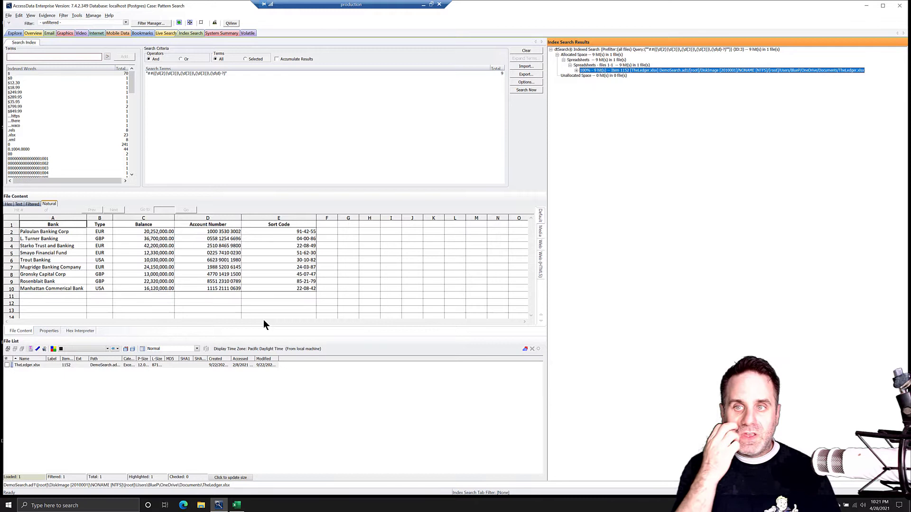
pyautogui.click(576, 70)
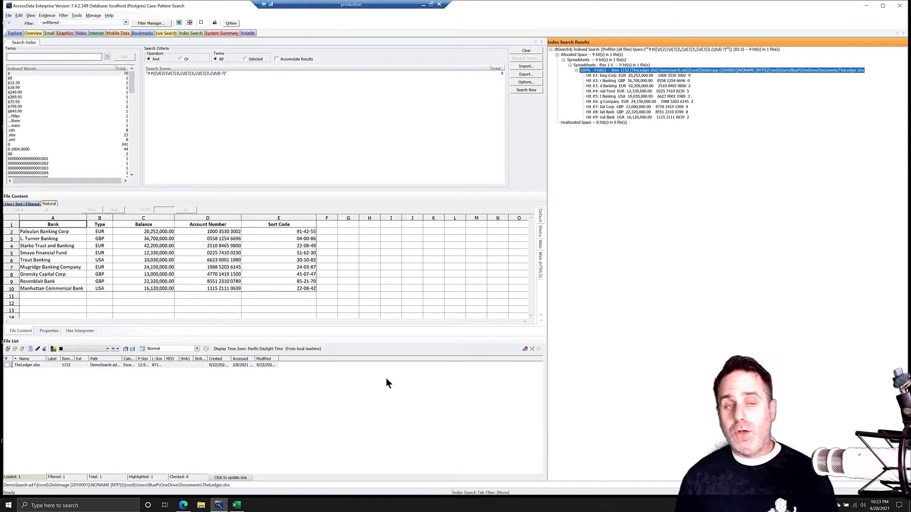
# Step: Switch to regex101 in the browser and test the expression ((\d{2}|\d{3})\,(\d{3})\,(\d{3})\.(\d\d)-?) against the string 20,252,000.00
pyautogui.click(183, 505)
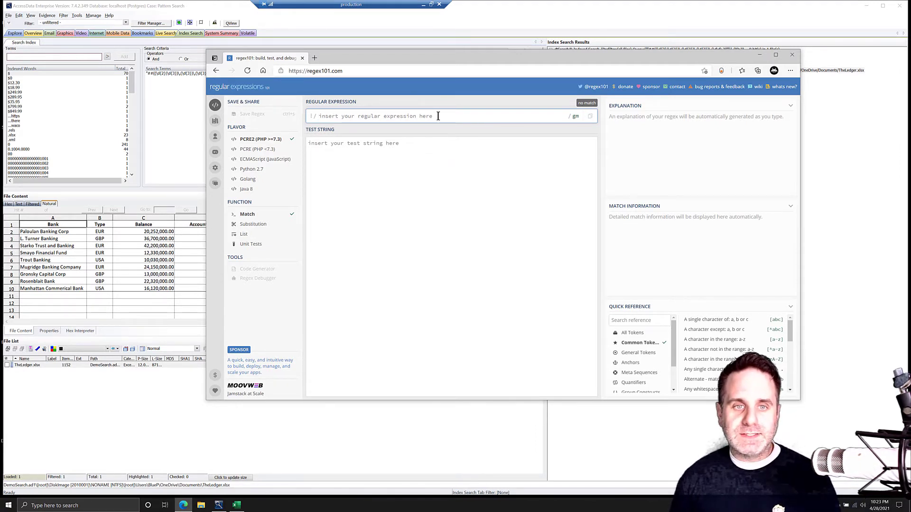
pyautogui.click(332, 148)
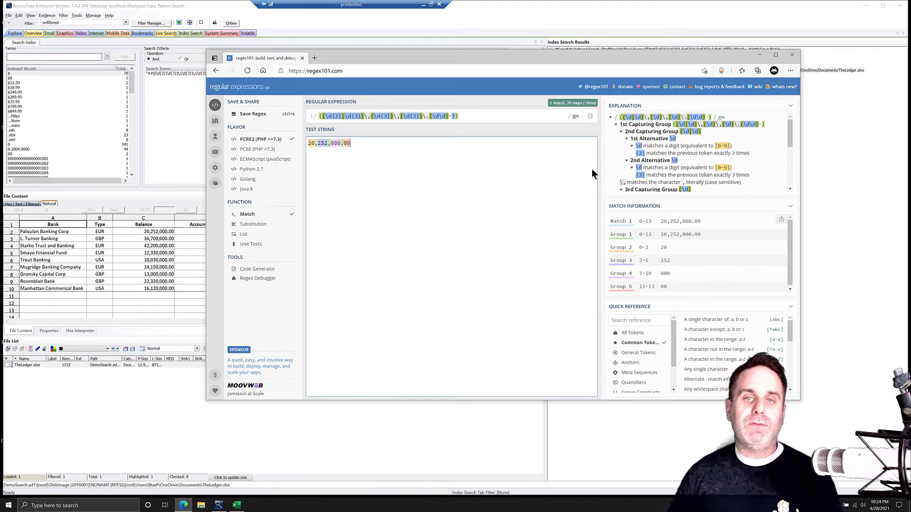
pyautogui.click(460, 117)
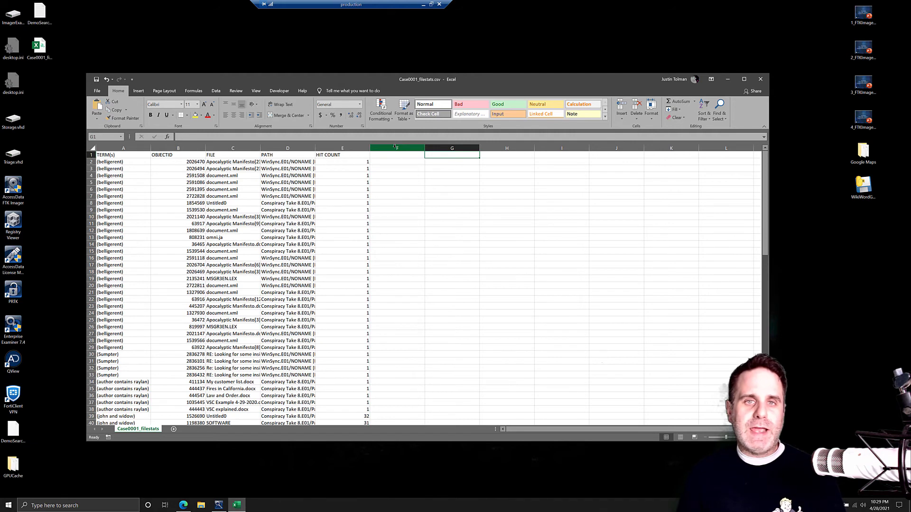
# Step: In Excel, import the BuildFileHitsTable.bas module from the Desktop into the Case0001_filestats.csv VBA project and close the Visual Basic editor
pyautogui.moveTo(271, 82); pyautogui.dragTo(349, 84)
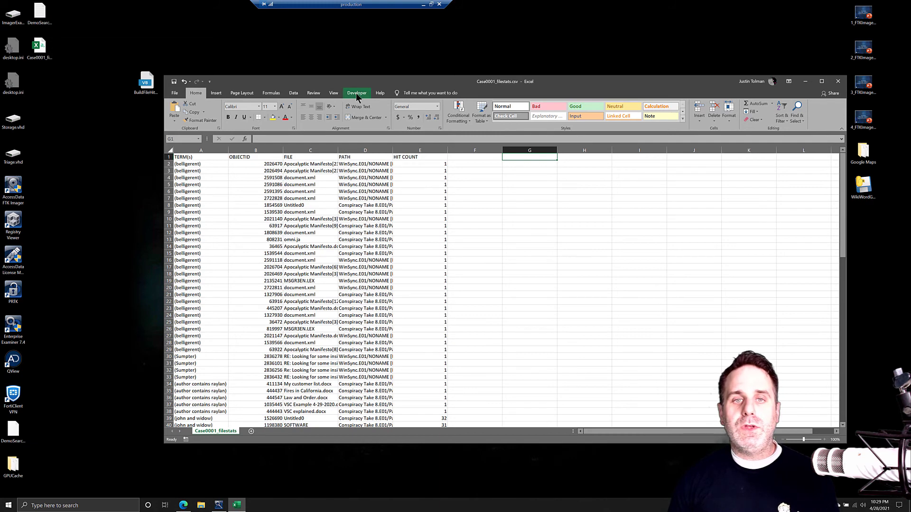
pyautogui.click(356, 93)
pyautogui.click(174, 111)
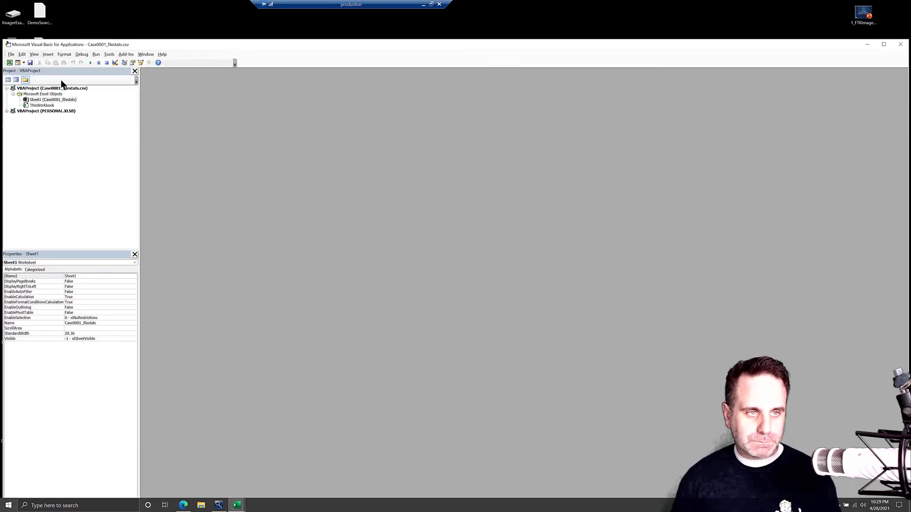
pyautogui.click(10, 54)
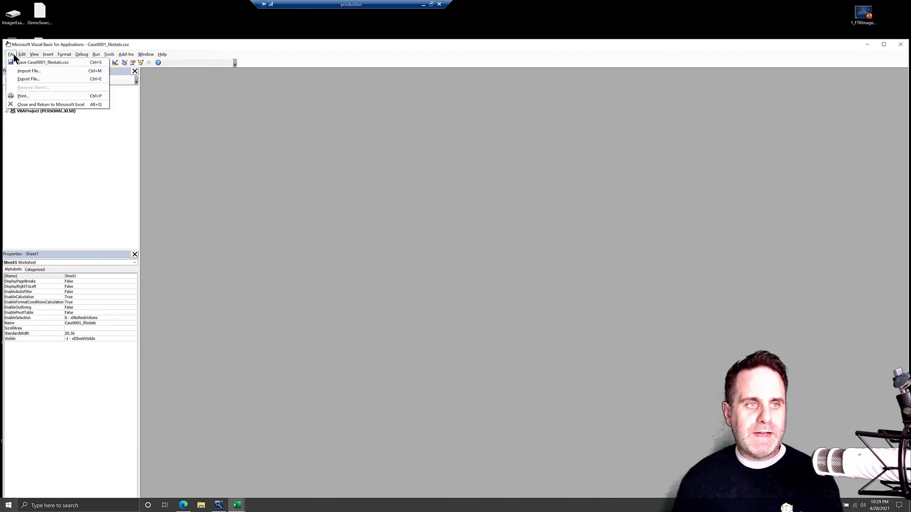
pyautogui.click(29, 71)
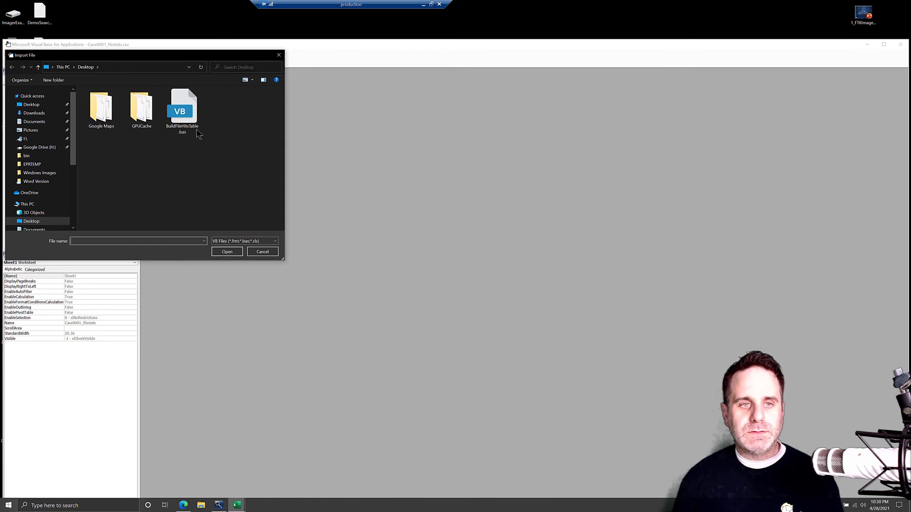
pyautogui.click(187, 118)
pyautogui.click(227, 252)
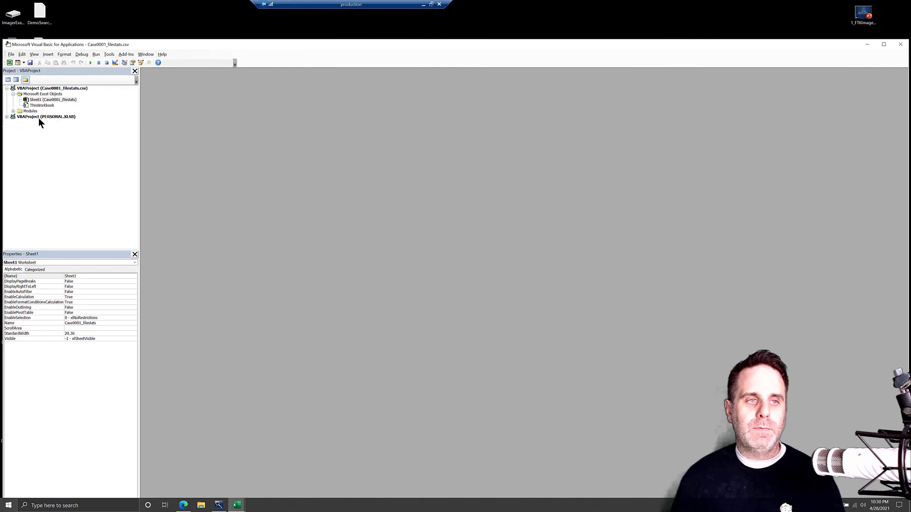
pyautogui.click(6, 117)
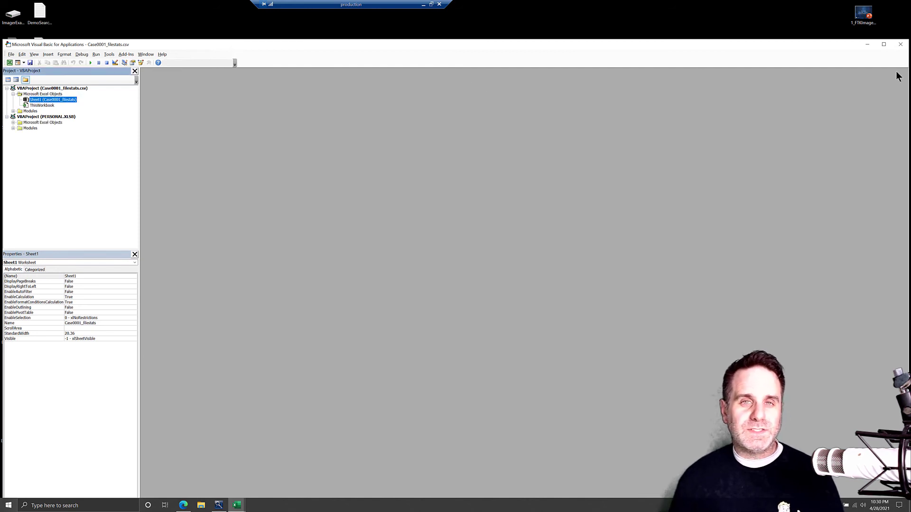
pyautogui.click(899, 45)
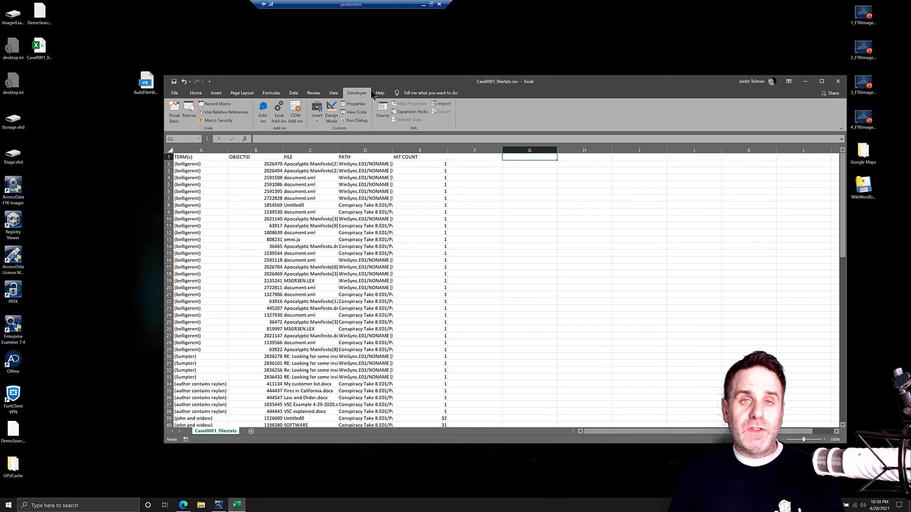
# Step: Run the BuildFileHitsTable macro on the Case0001_filestats sheet
pyautogui.click(189, 113)
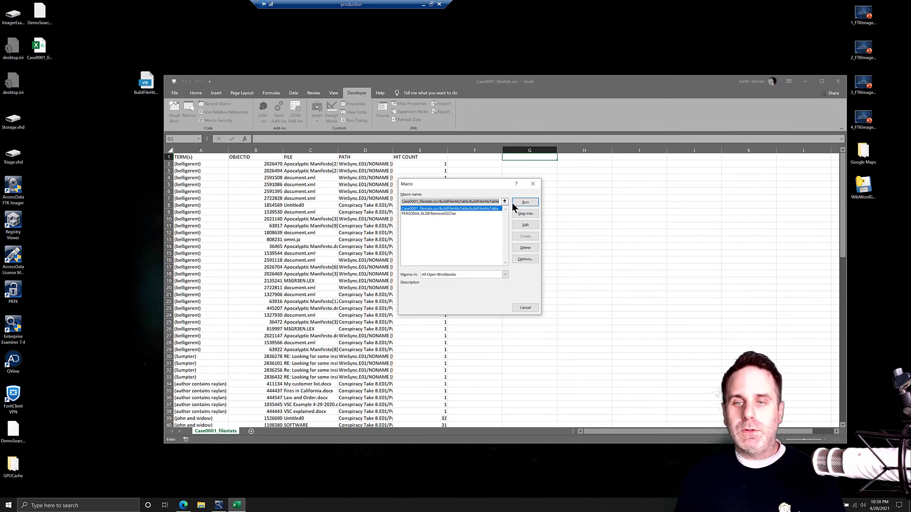
pyautogui.click(525, 202)
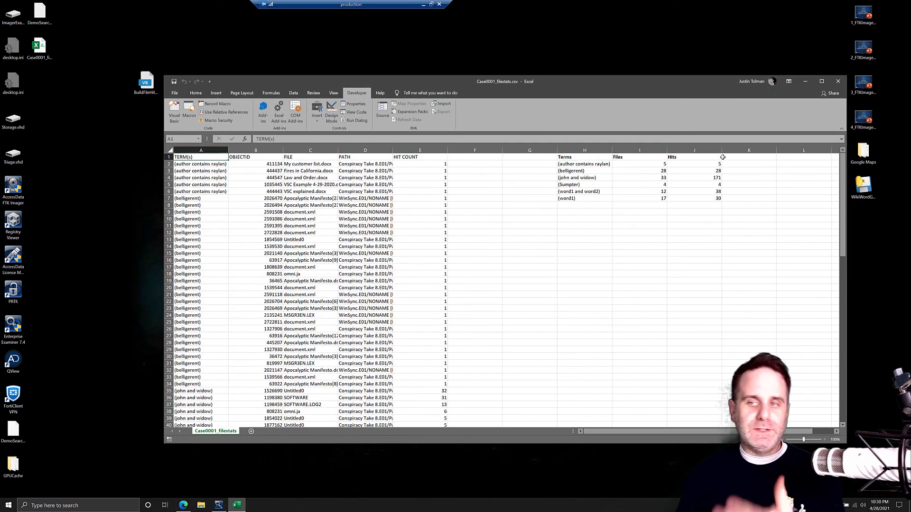